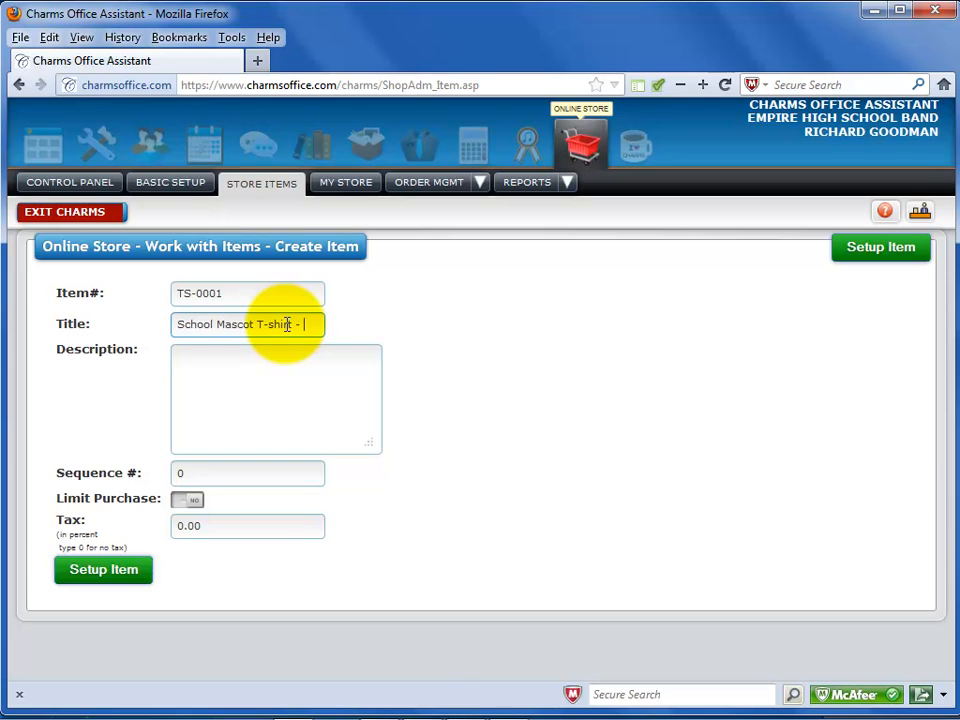
# - Finish the title as "School Mascot T-shirt - Red, Yellow or Blue", describe its Youth M/L/XL sizes and three colors, and set the sequence number to 1
pyautogui.write('llow or Blue')
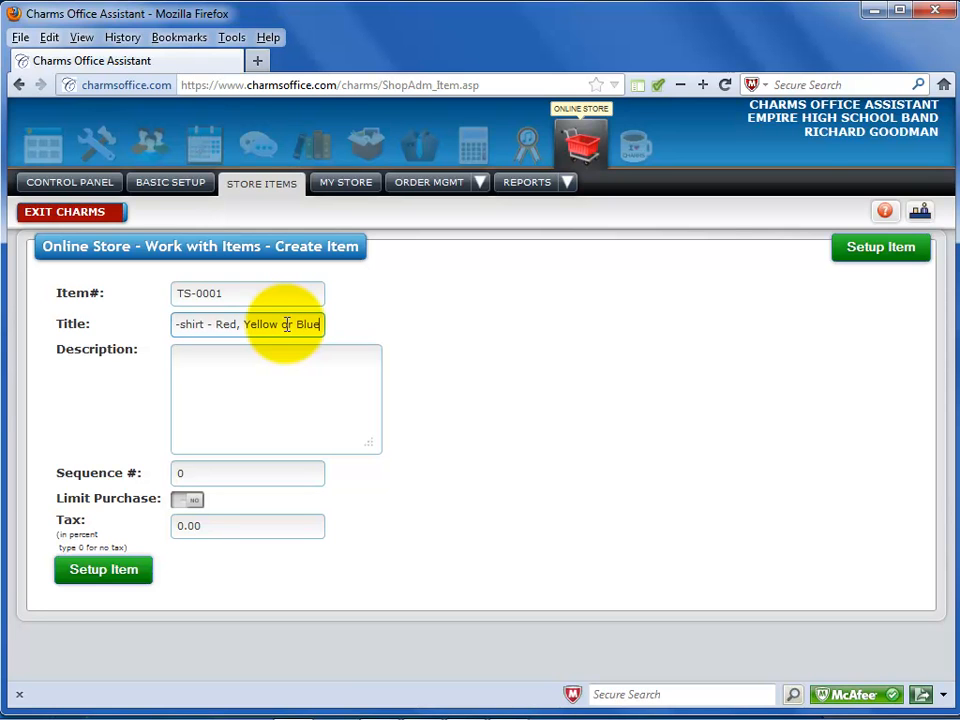
pyautogui.click(214, 364)
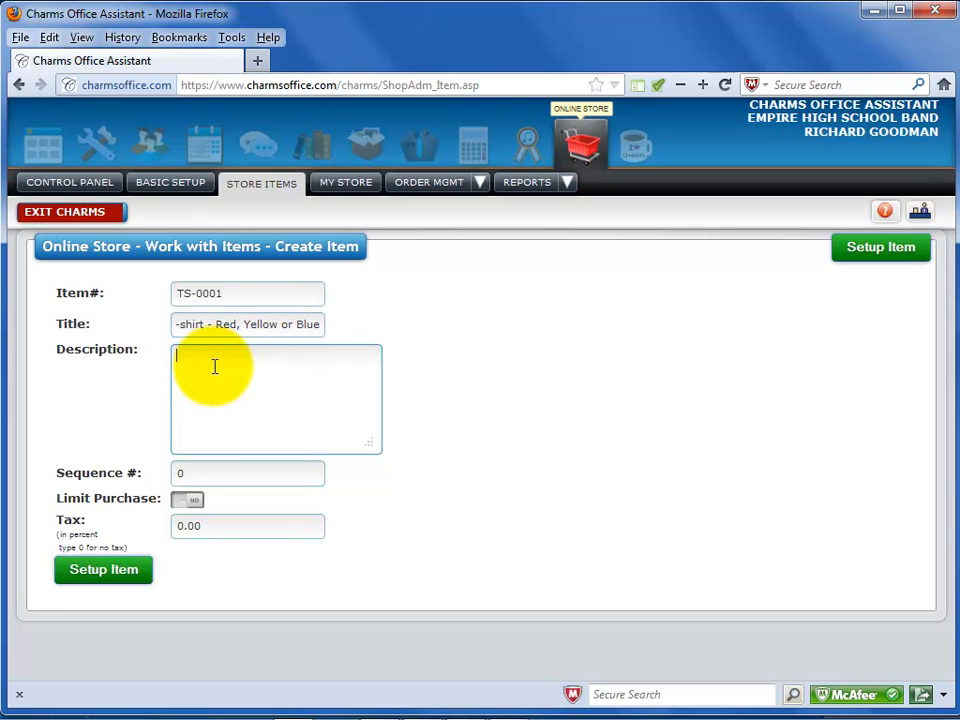
pyautogui.write('Here is our School Mascot T-shirt, available in sizes Youth M / L / XL, and in THREE colors!  Get yours today!')
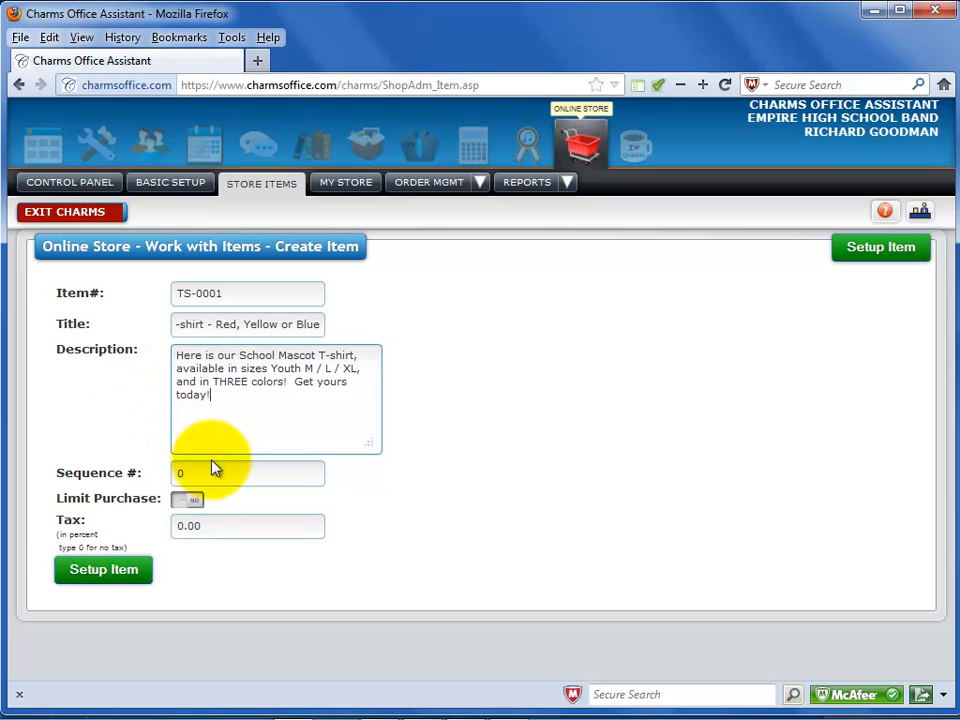
pyautogui.moveTo(204, 471); pyautogui.dragTo(180, 471)
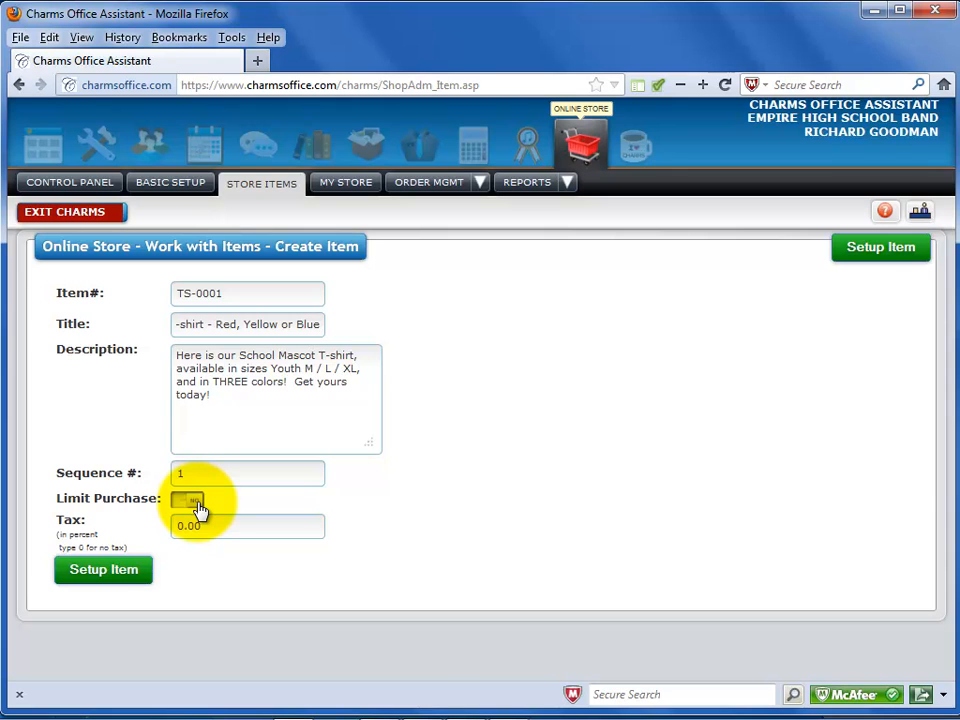
pyautogui.click(198, 506)
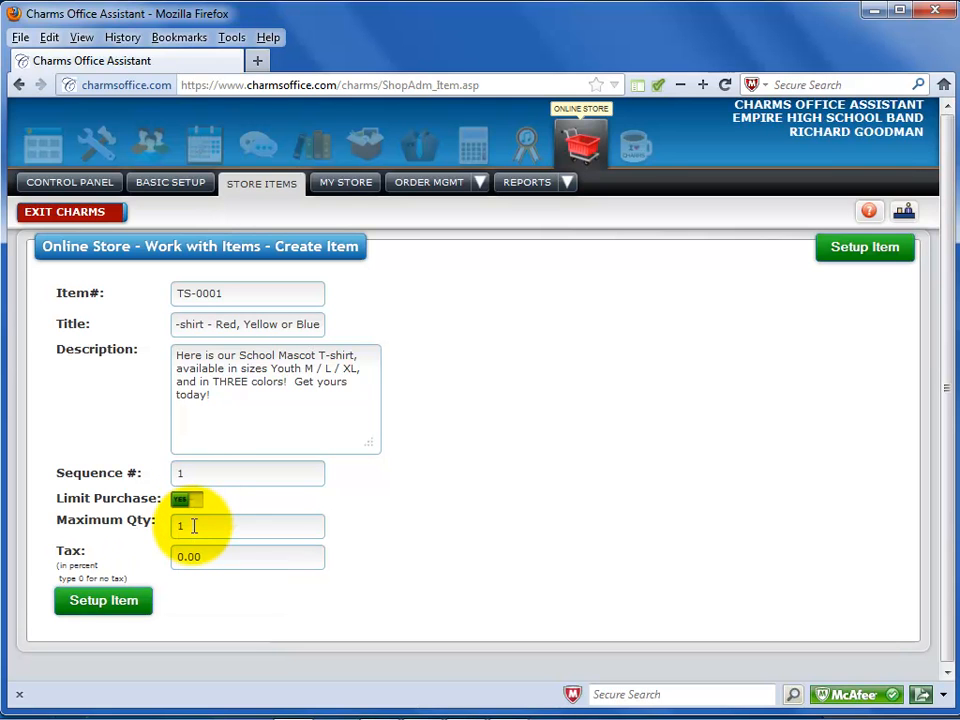
pyautogui.press('Tab')
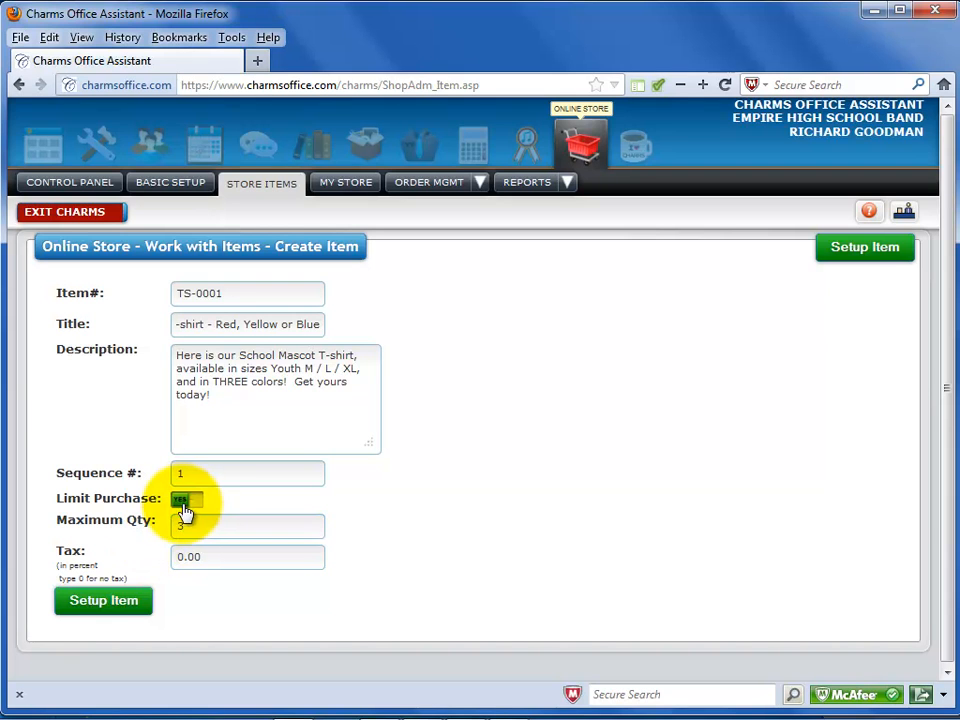
pyautogui.click(186, 502)
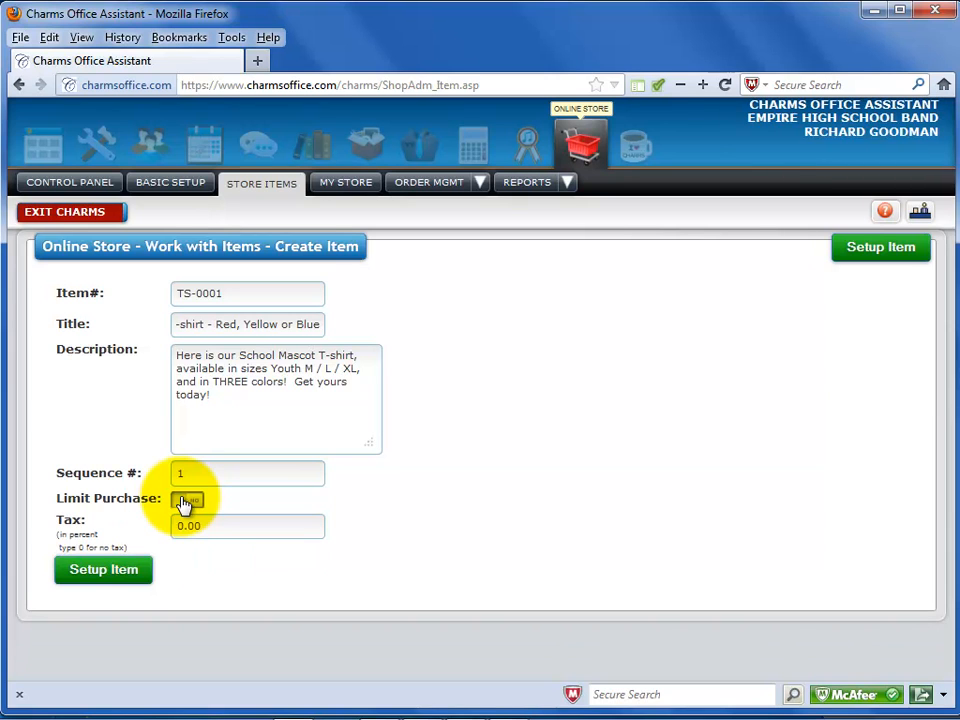
# - Set the tax to 7.50 percent and set up the T-shirt item
pyautogui.click(210, 524)
pyautogui.write('7.')
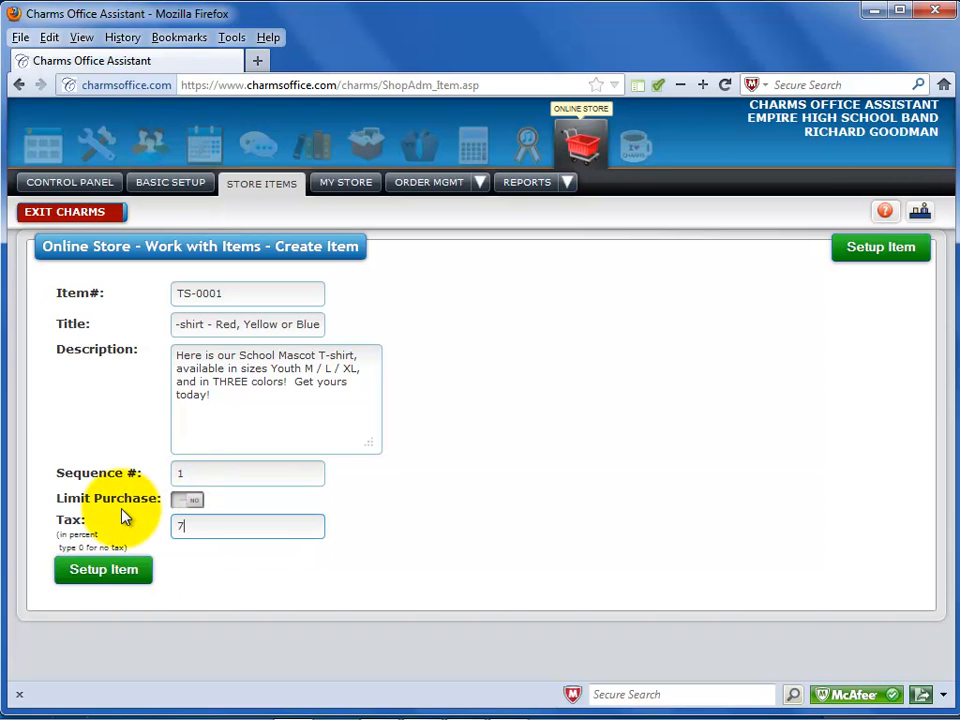
pyautogui.write('50')
pyautogui.click(103, 576)
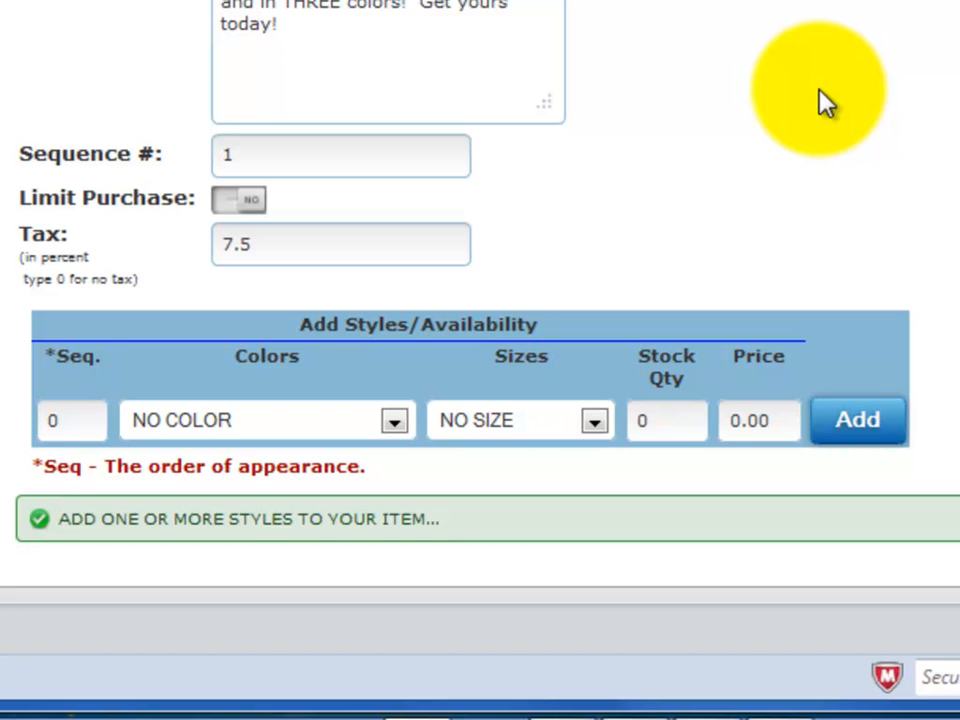
# - Add a Red, Adult S style with sequence 1, a stock quantity of 50 and a price of 12.00
pyautogui.moveTo(71, 418); pyautogui.dragTo(35, 420)
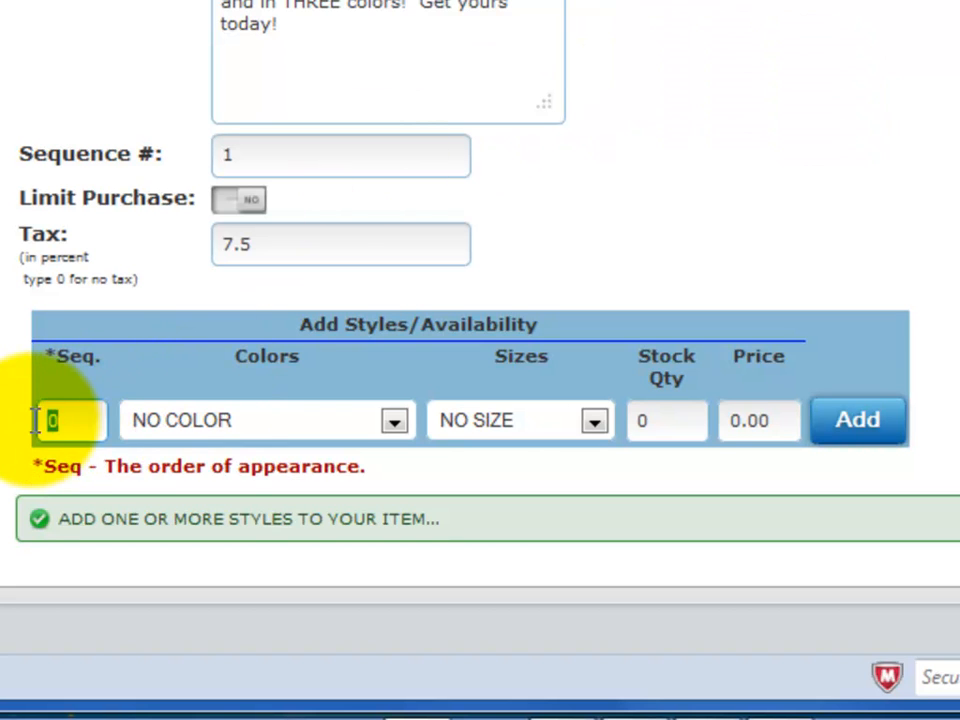
pyautogui.write('1')
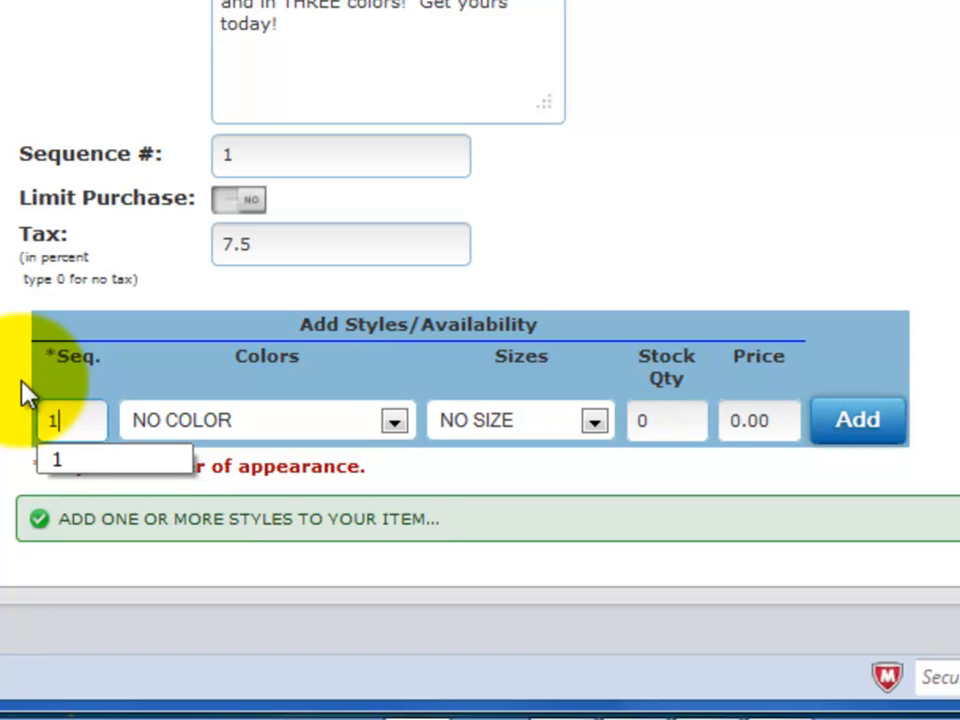
pyautogui.click(28, 393)
pyautogui.click(396, 422)
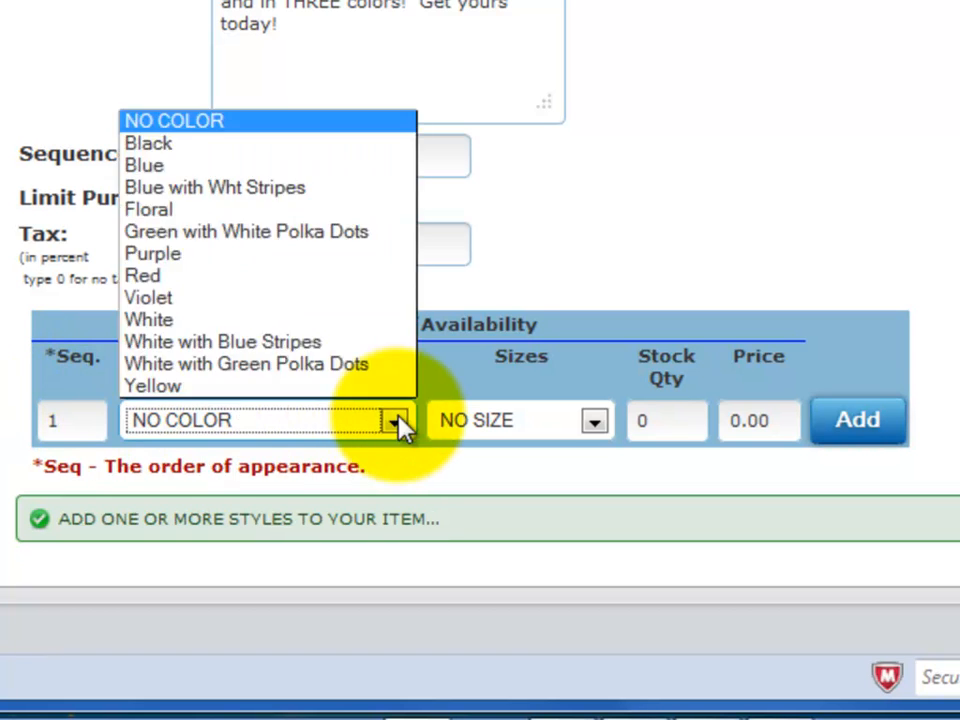
pyautogui.click(194, 280)
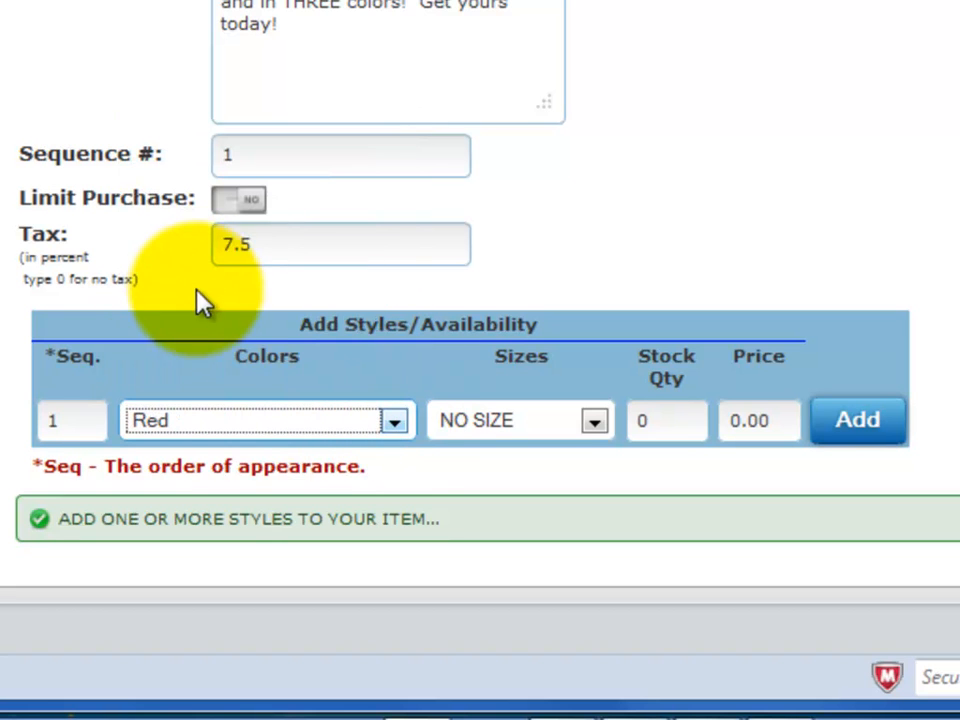
pyautogui.click(590, 421)
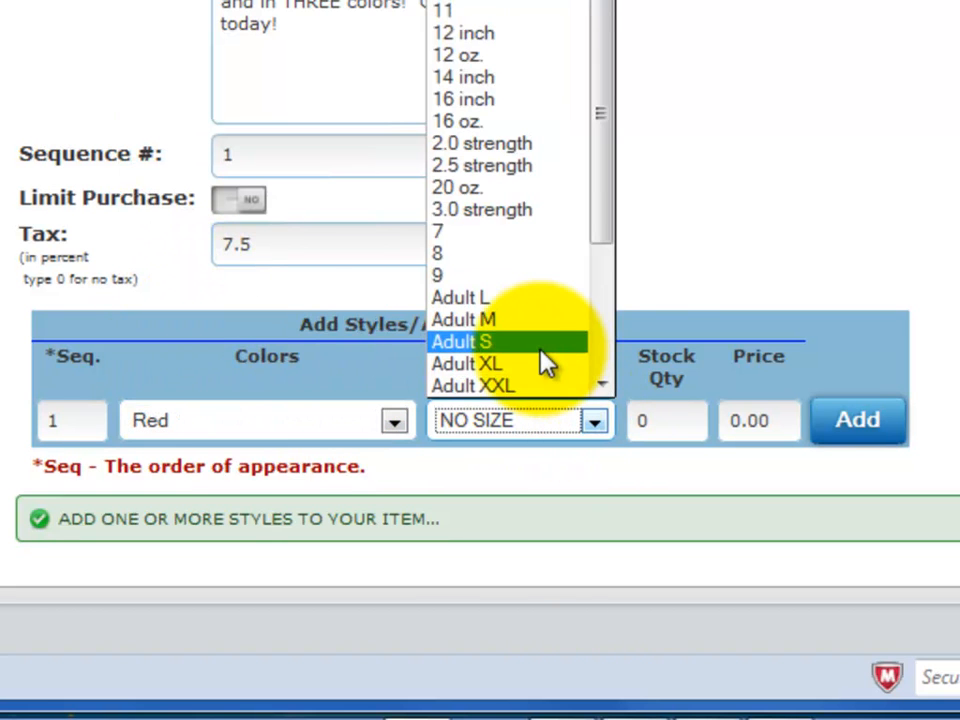
pyautogui.click(542, 347)
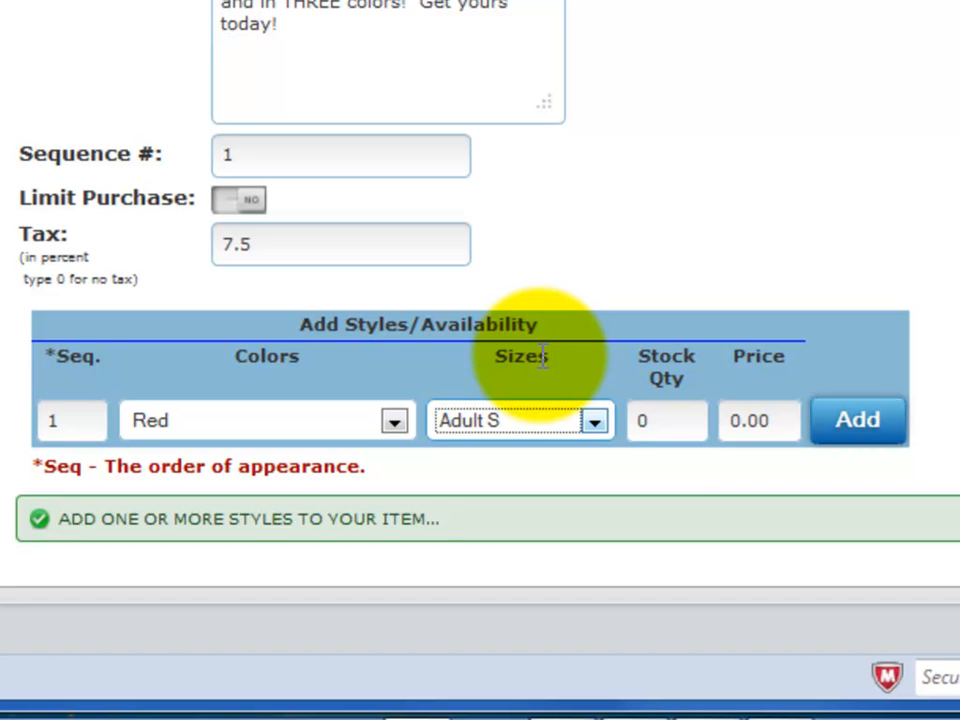
pyautogui.click(652, 423)
pyautogui.write('50')
pyautogui.click(726, 421)
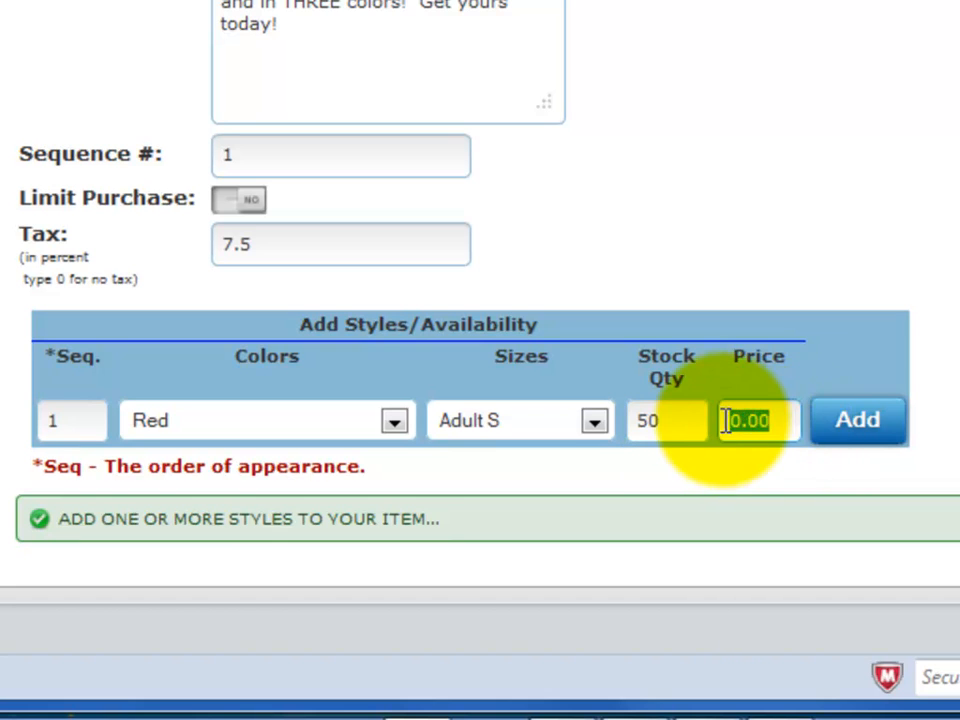
pyautogui.write('12.00')
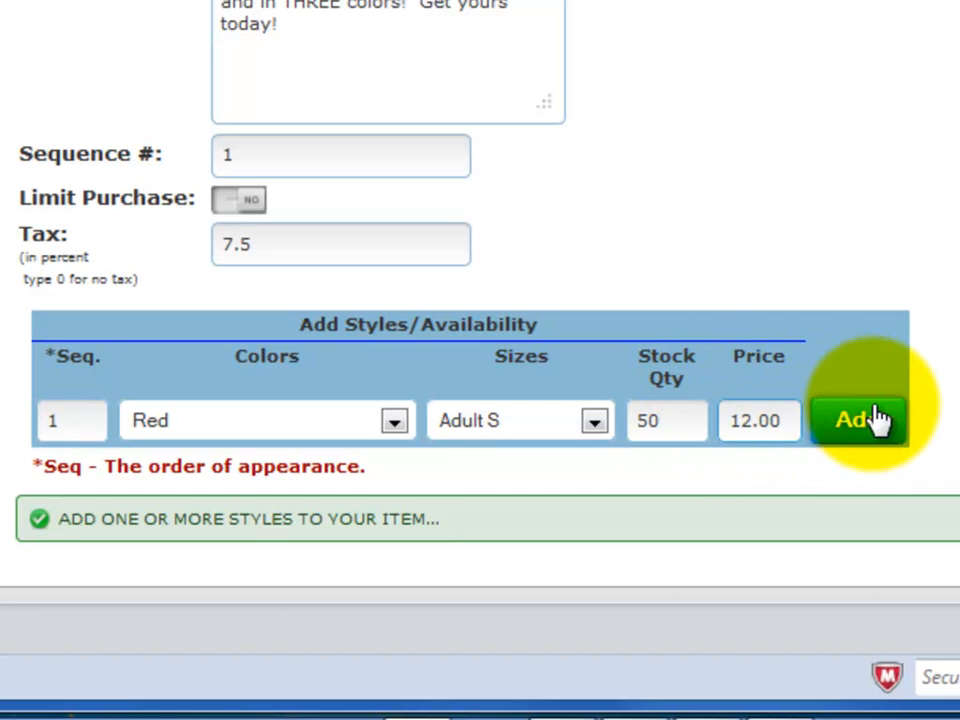
pyautogui.click(866, 438)
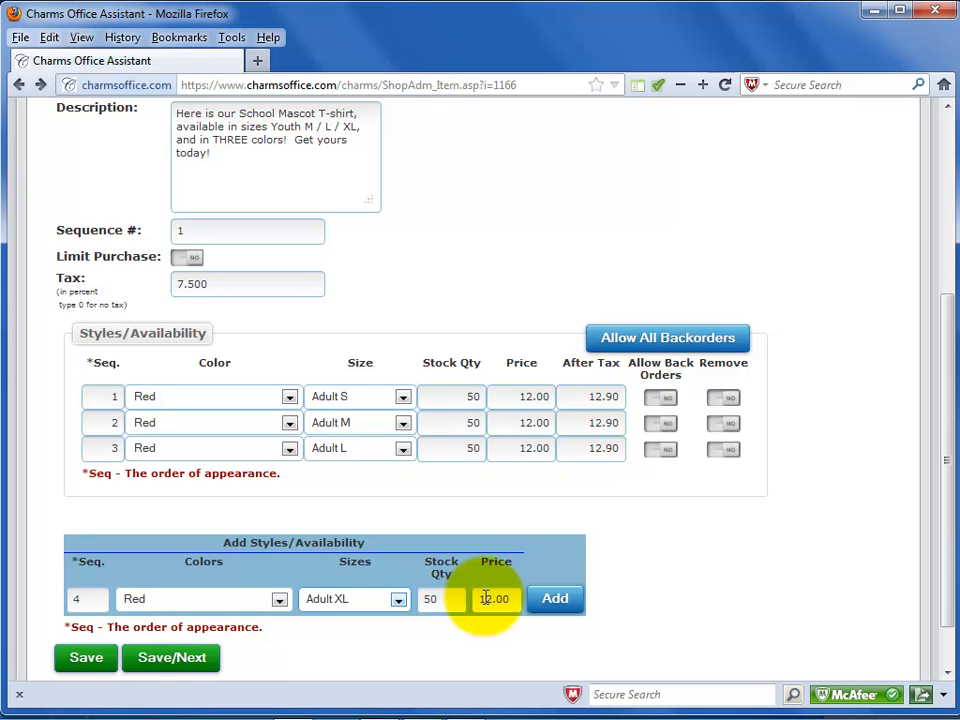
# - Set the price of the new Red, Adult XL style to 15.00
pyautogui.click(487, 598)
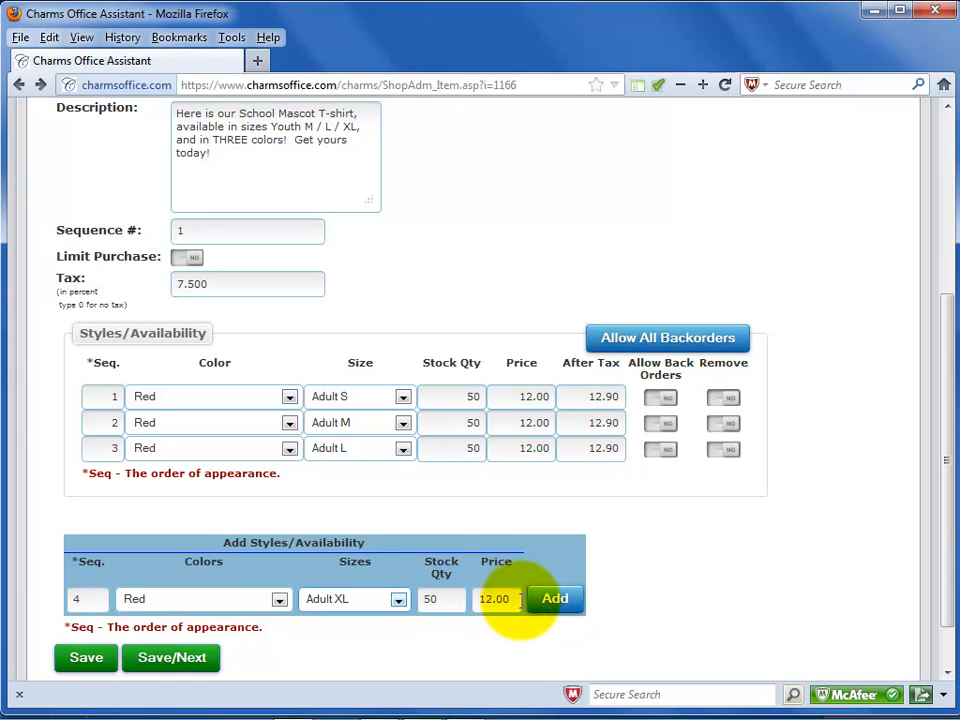
pyautogui.moveTo(520, 598); pyautogui.dragTo(440, 599)
pyautogui.write('15.00')
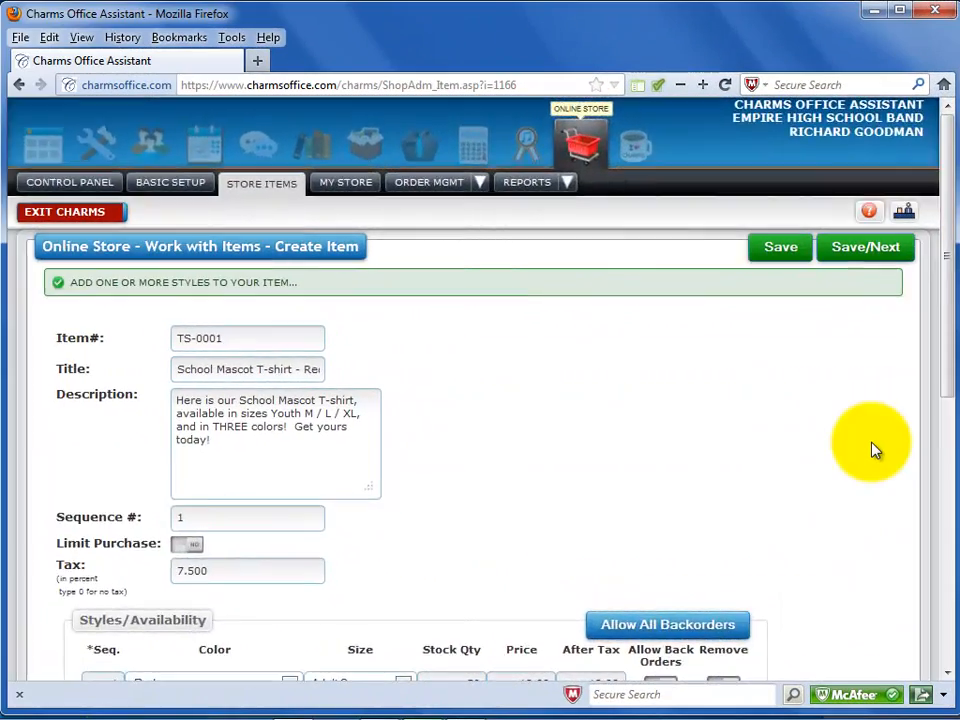
# - Set the Red, Adult M style's stock to 25 with back orders allowed, and mark the Red, Adult S style for removal
pyautogui.scroll(-3, 872, 448)
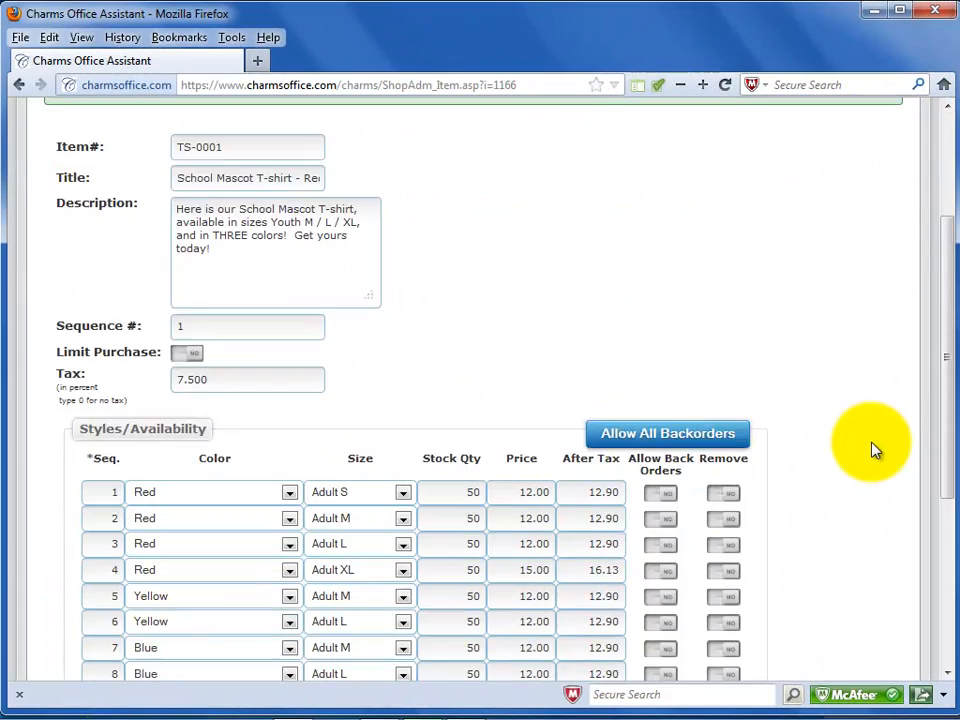
pyautogui.scroll(-2, 872, 448)
pyautogui.scroll(-4, 872, 448)
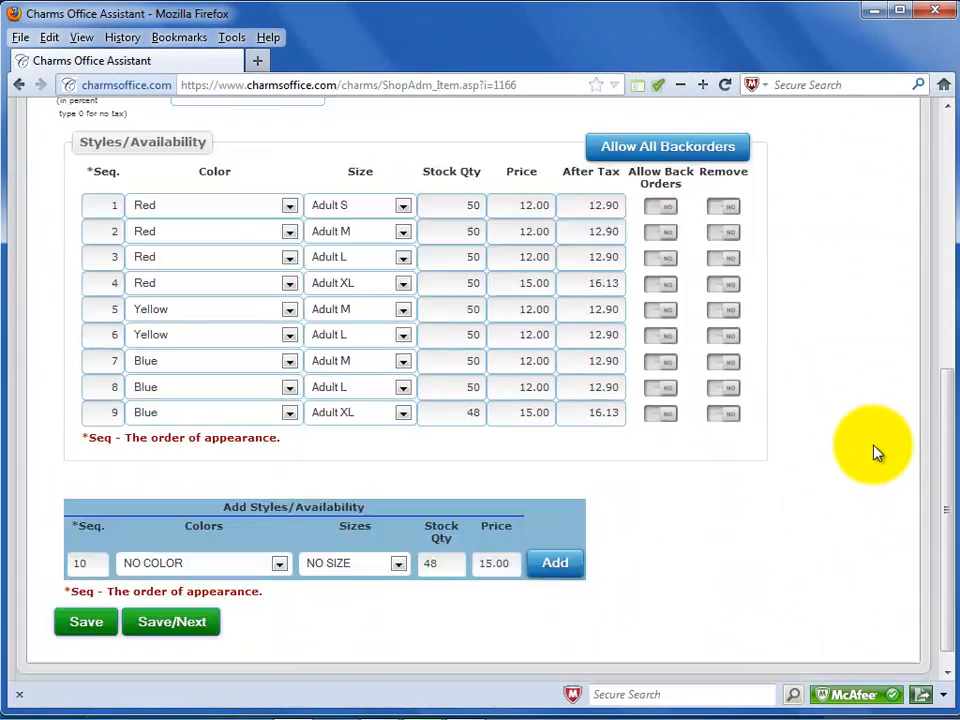
pyautogui.doubleClick(467, 231)
pyautogui.write('25')
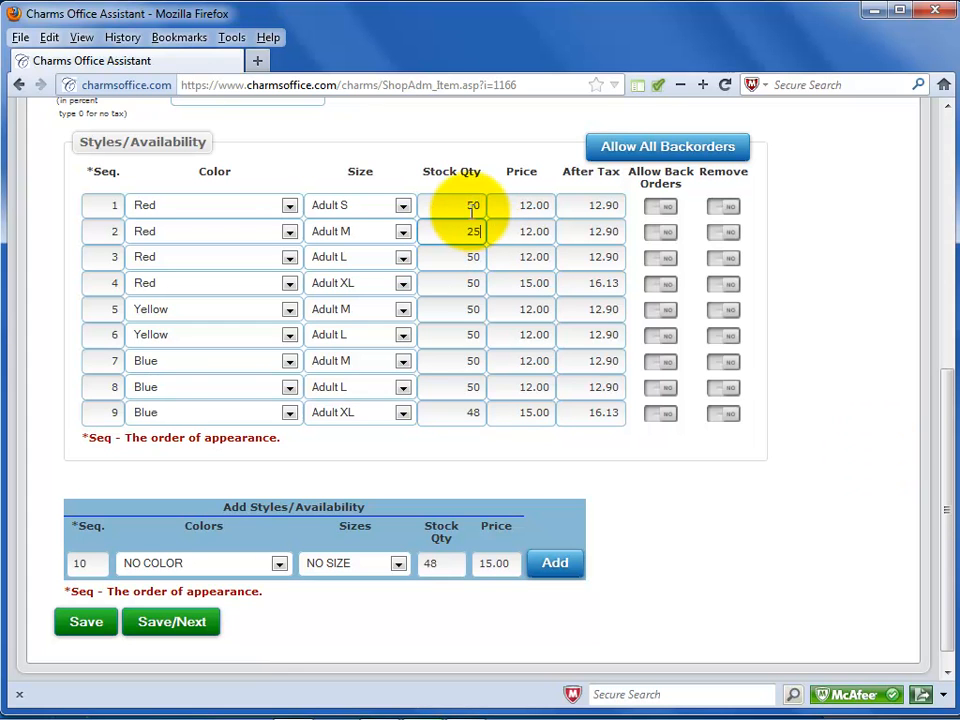
pyautogui.click(664, 236)
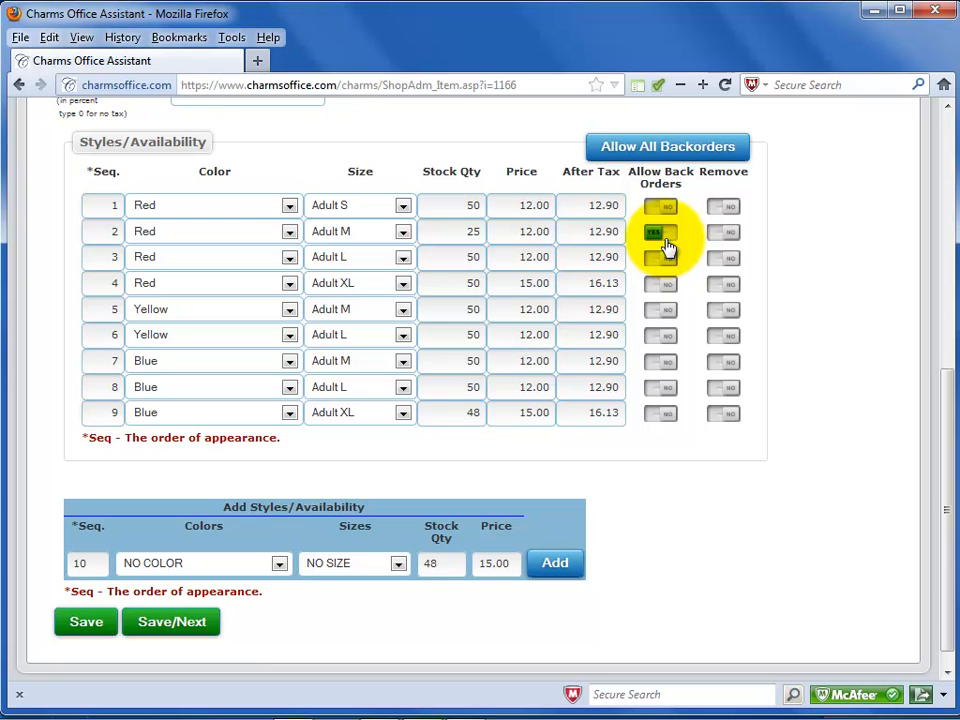
pyautogui.click(731, 214)
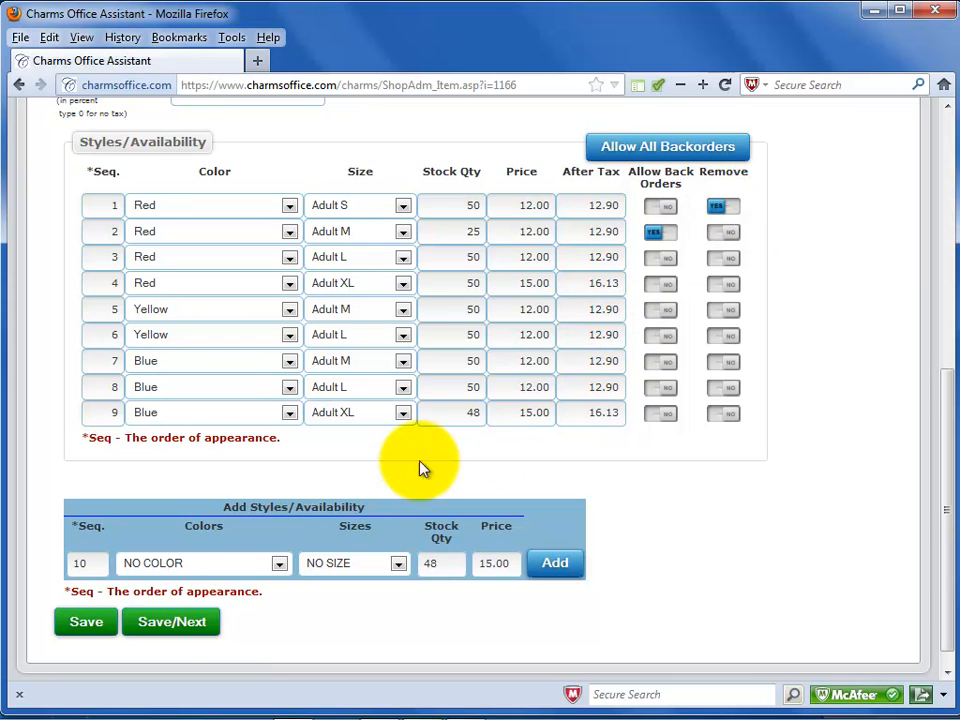
# - Save the item's styles and attach the "Mascot t-shirt" image to the item
pyautogui.click(174, 630)
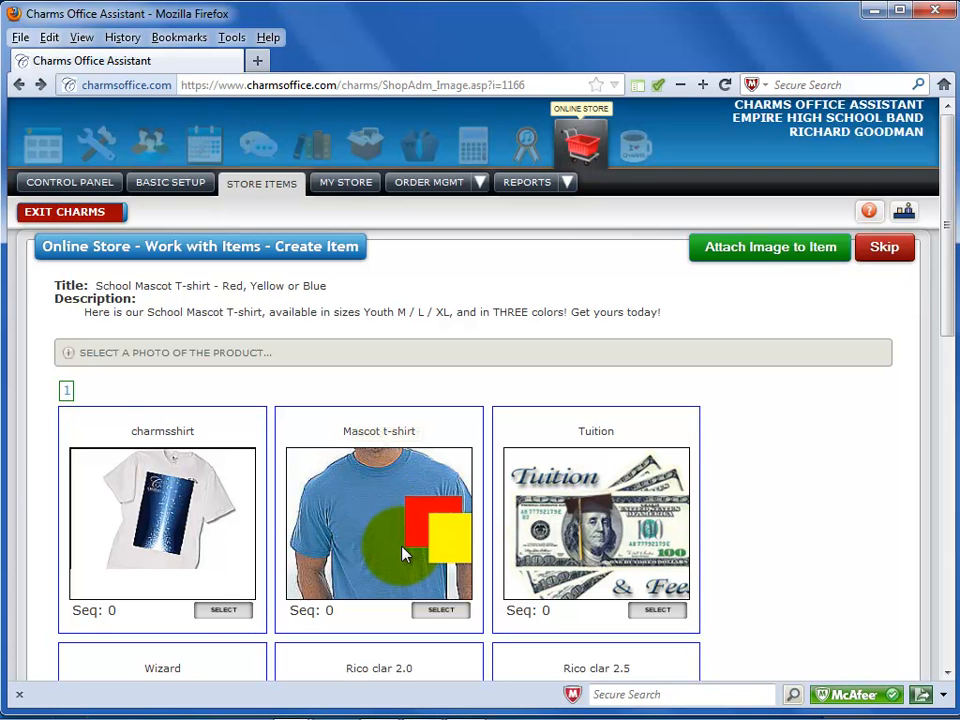
pyautogui.click(440, 612)
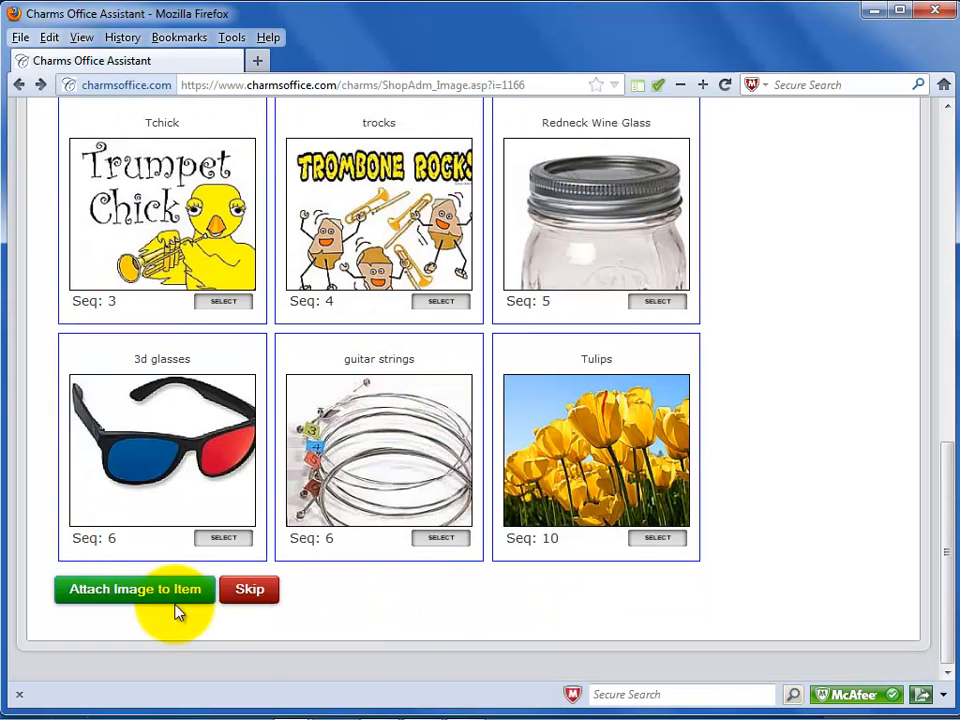
pyautogui.click(100, 597)
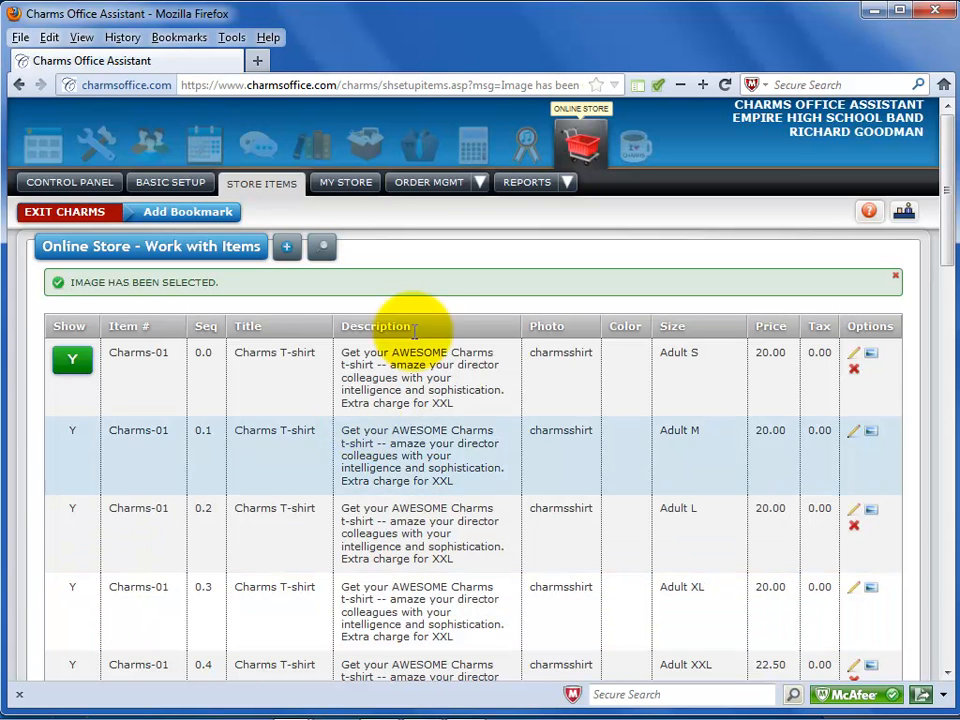
# - Preview the store and examine the available styles and prices of the School Mascot T-shirt
pyautogui.click(346, 185)
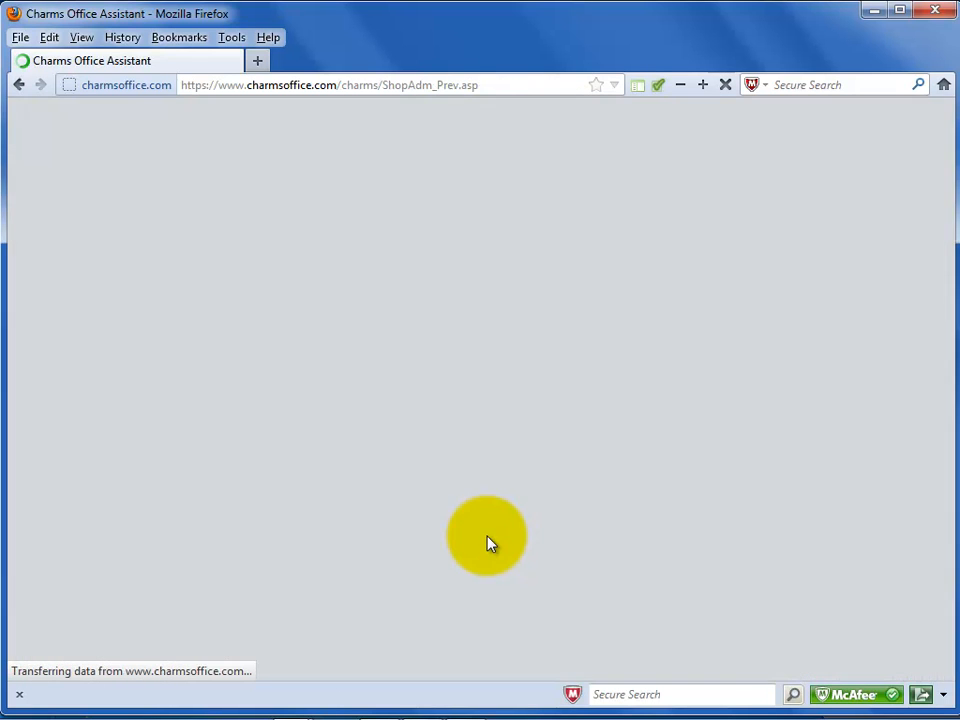
pyautogui.scroll(-5, 492, 541)
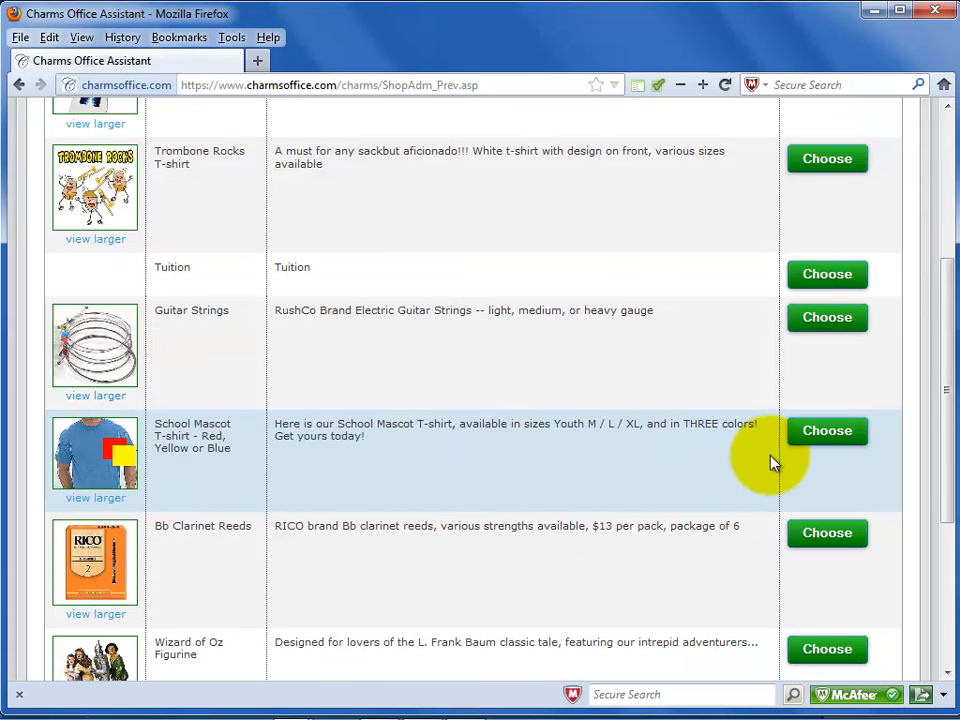
pyautogui.click(823, 444)
pyautogui.scroll(-7, 584, 483)
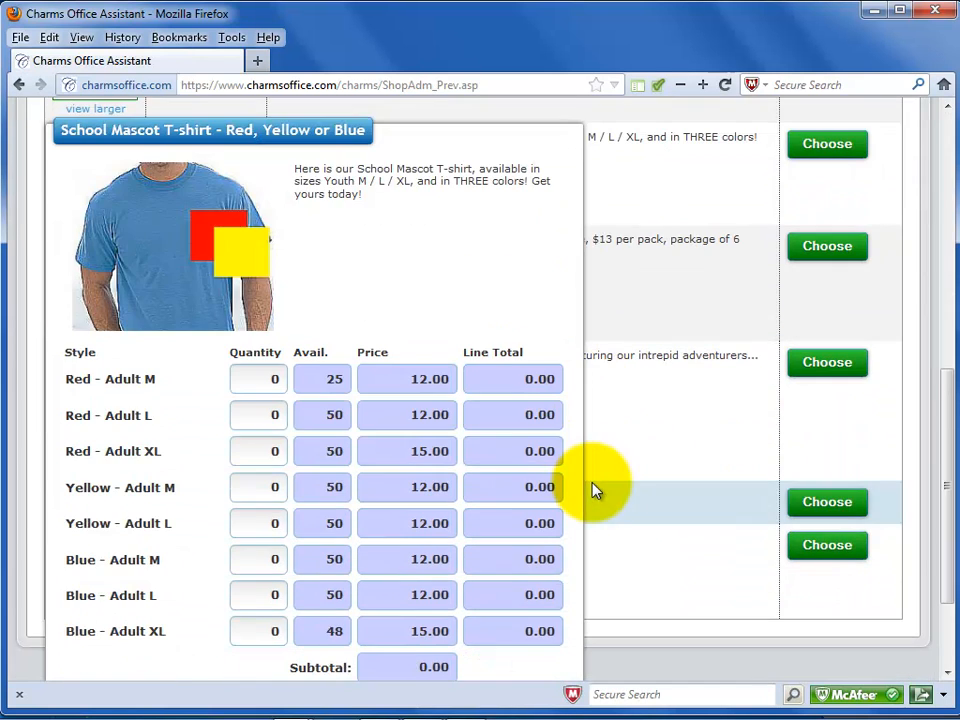